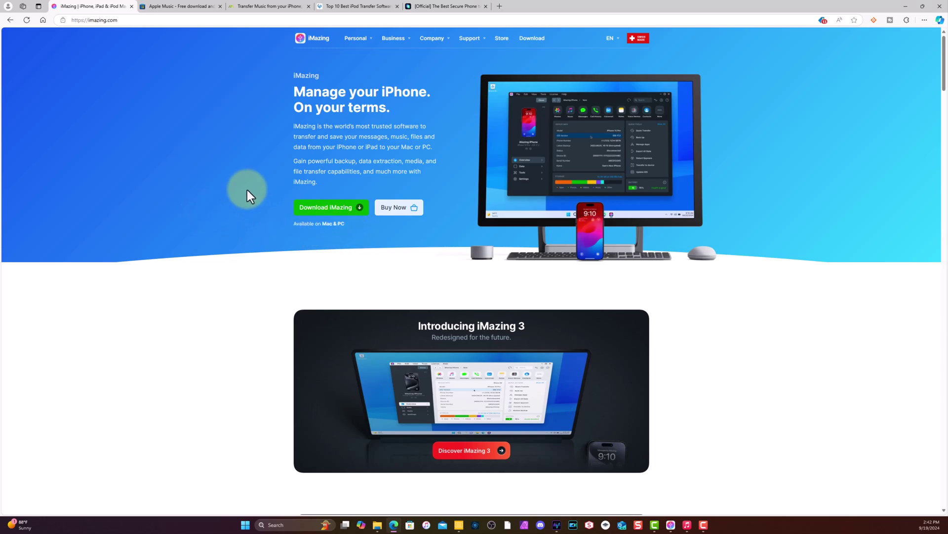
Step: Glance at the Apple Music listing, then open the iMazing Store showing the $59.99 license and $39.99 subscription
click(177, 6)
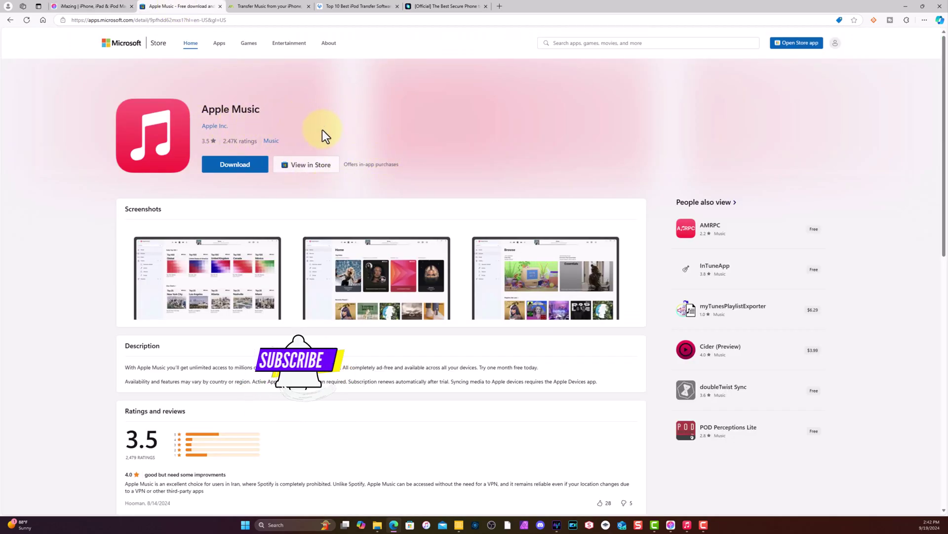
click(99, 6)
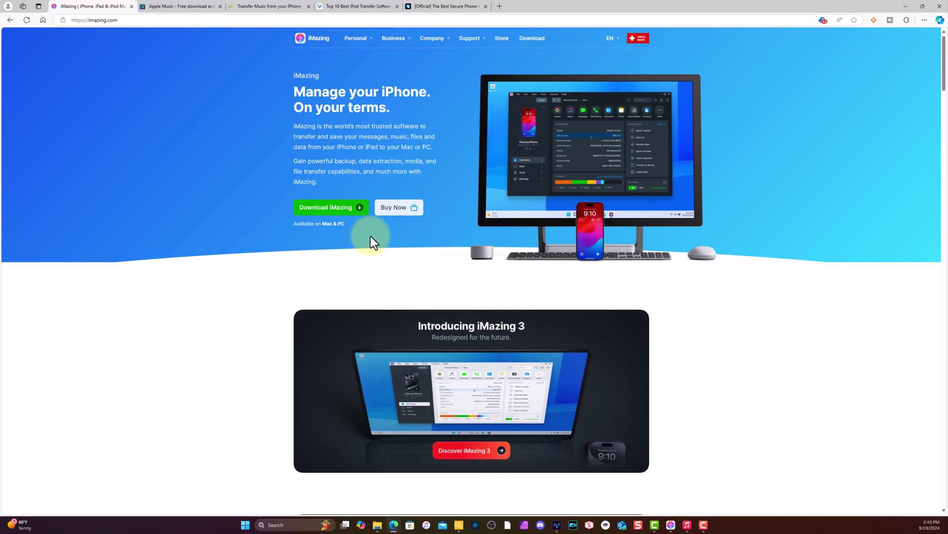
click(394, 211)
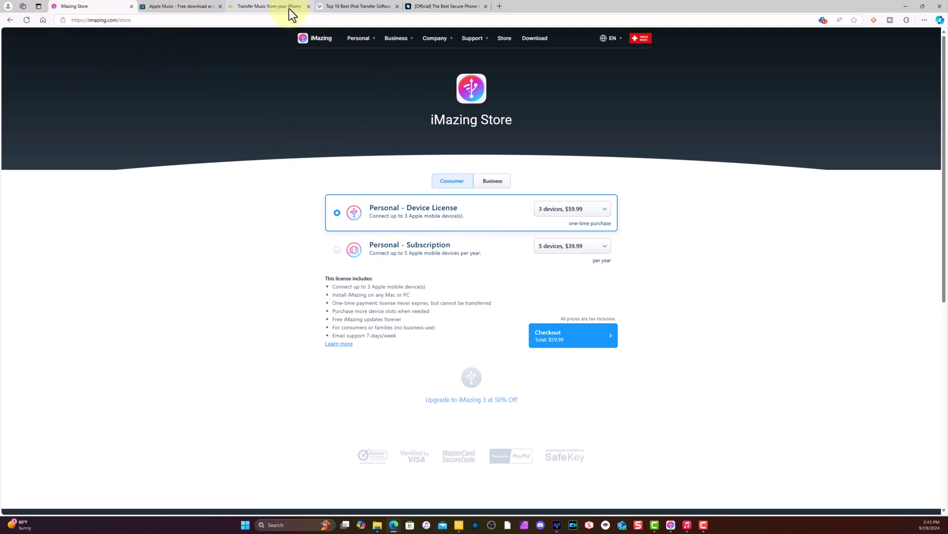
Step: Read through the 4Easysoft '10 Top-Tier iPod Music Transfer Software' article, ranking 4Easysoft first and CopyTrans second
click(357, 6)
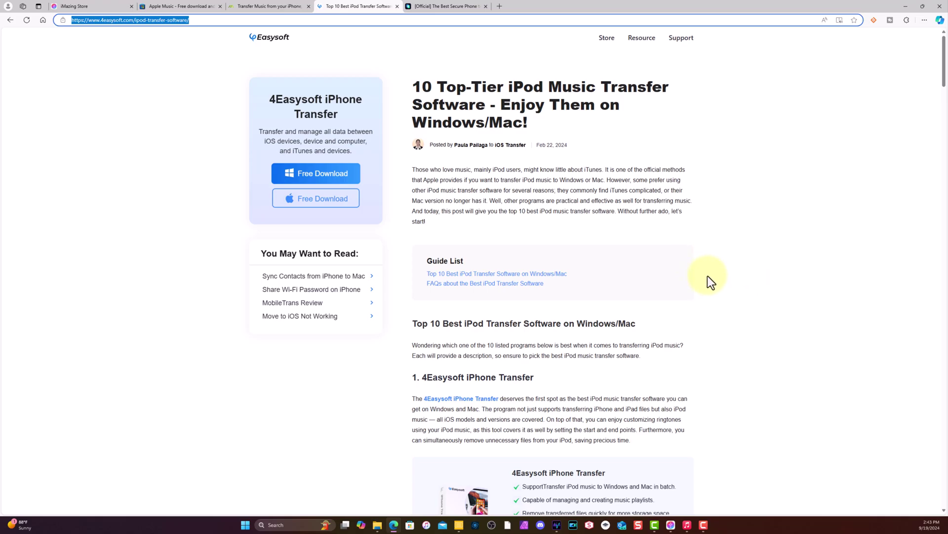
scroll(708, 277, down, 6)
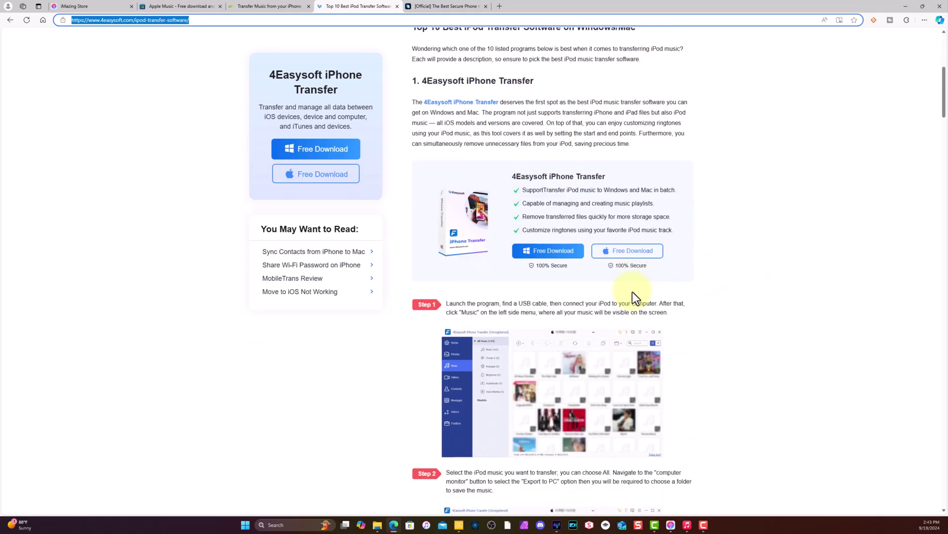
scroll(632, 293, down, 8)
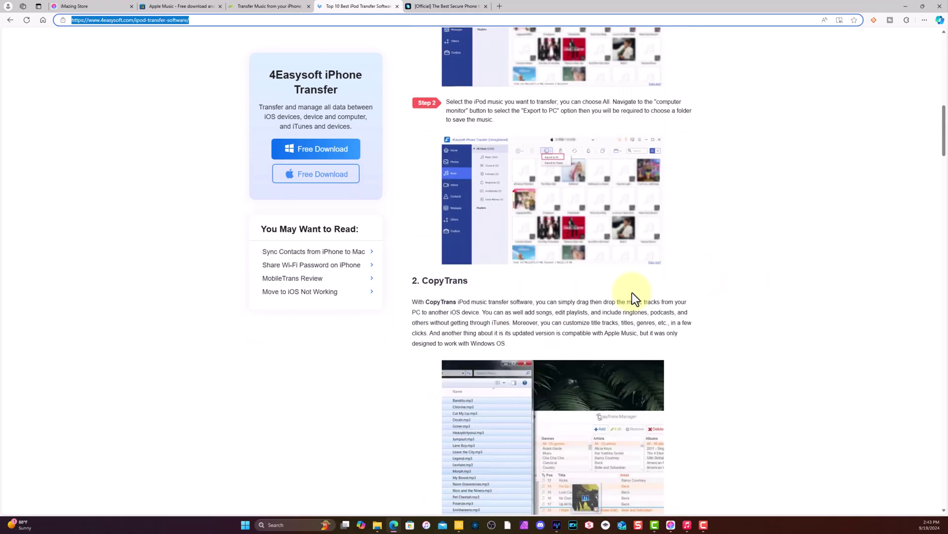
scroll(632, 299, down, 1)
scroll(638, 301, up, 1)
scroll(638, 301, down, 2)
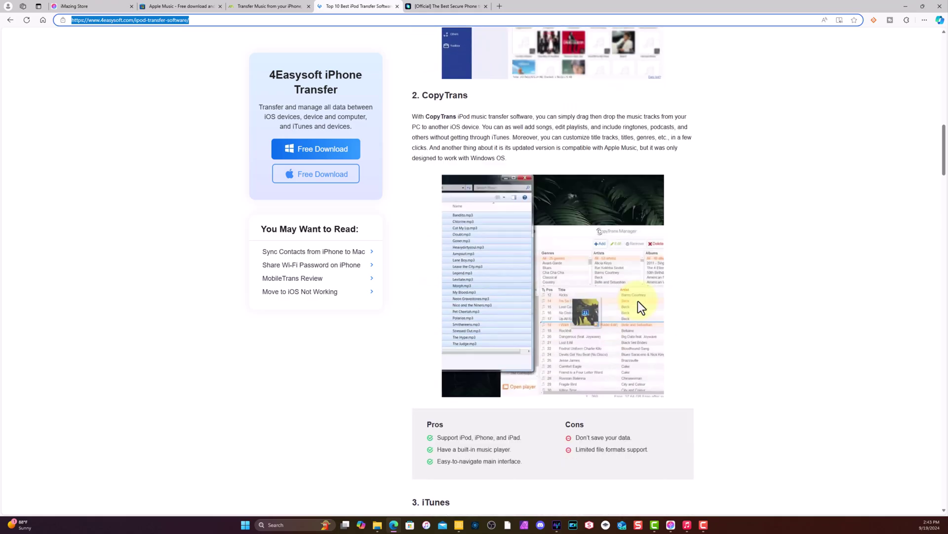
scroll(638, 301, up, 3)
scroll(638, 300, up, 12)
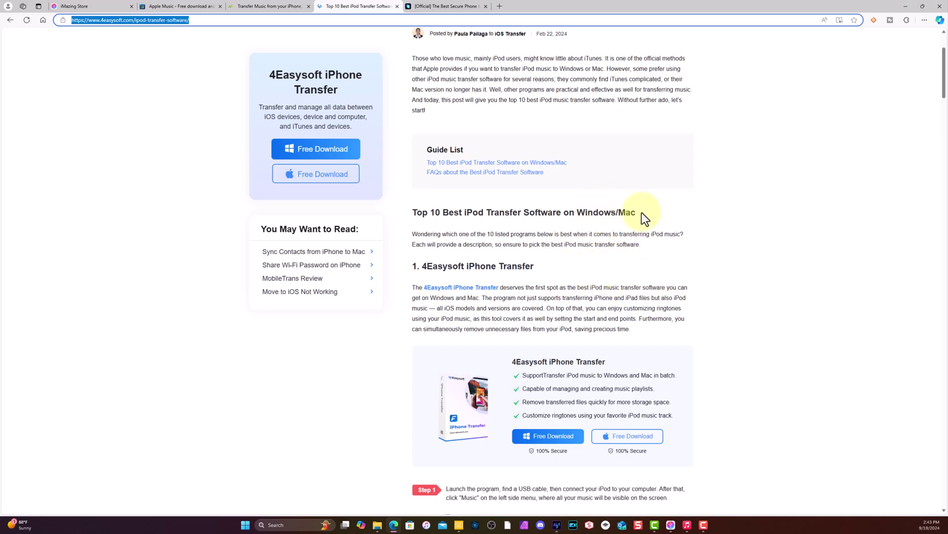
Step: Skim the Wondershare MobileTrans homepage, then return to the iMazing Store with the $59.99 license
click(447, 7)
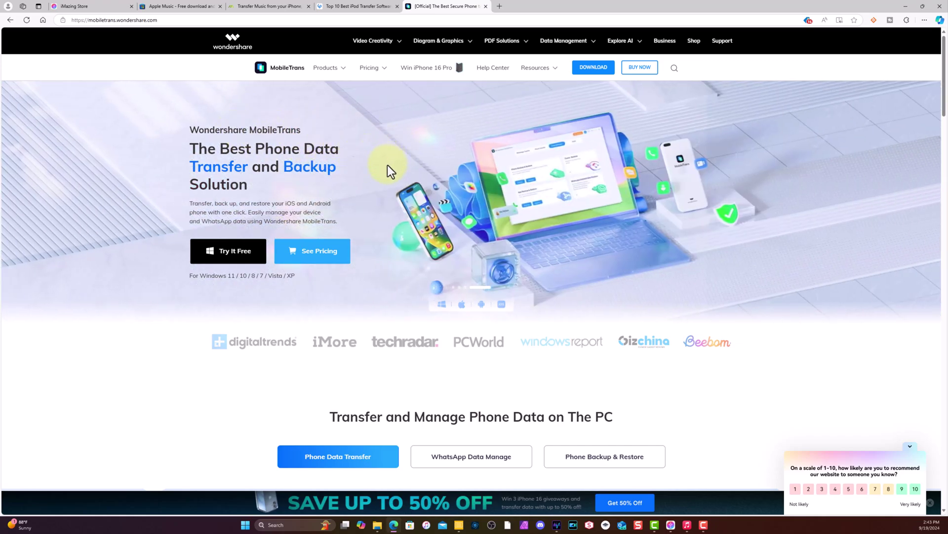
scroll(466, 198, down, 2)
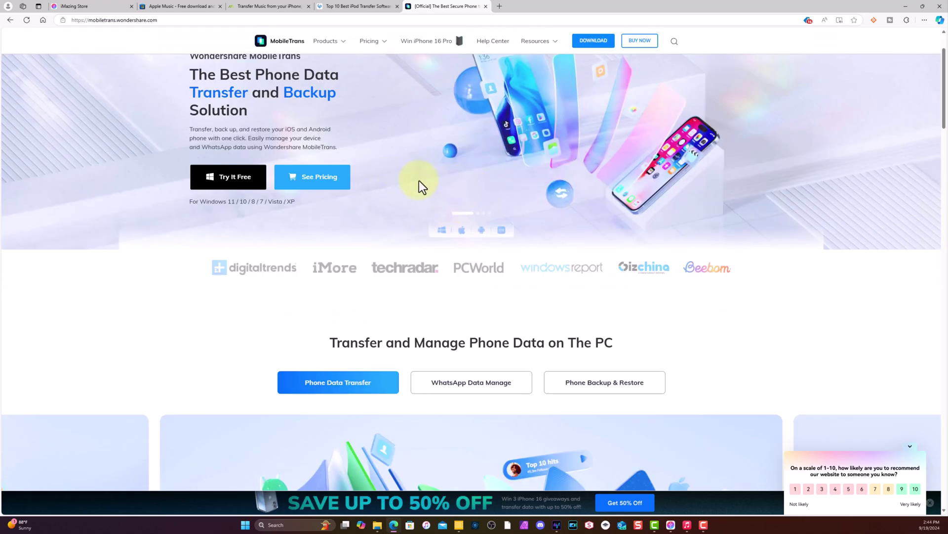
scroll(419, 181, up, 2)
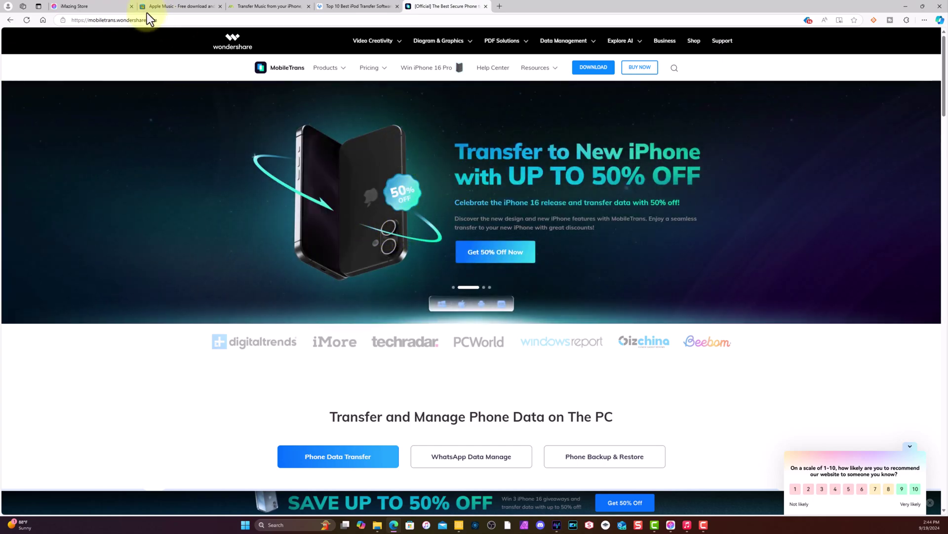
click(98, 5)
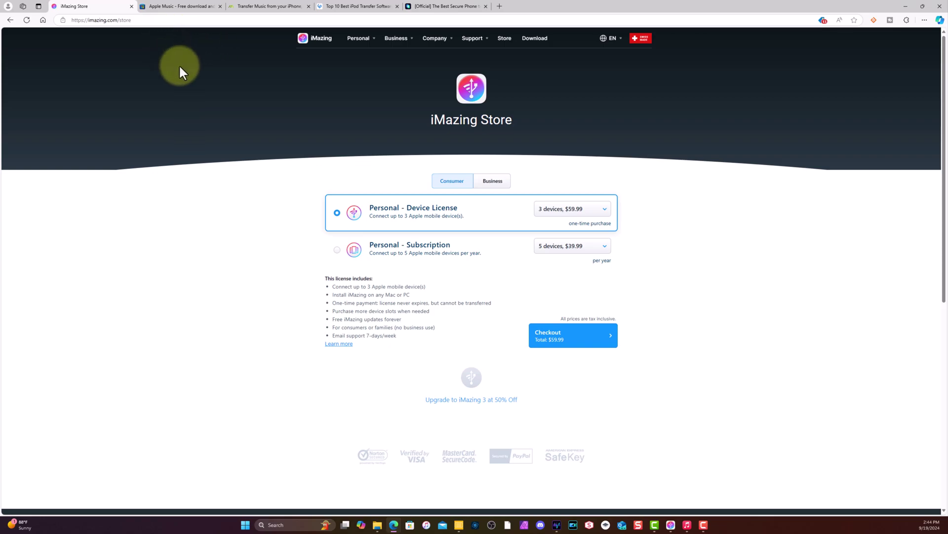
Step: Go back to the iMazing homepage and switch to the Apple Music store listing
click(11, 20)
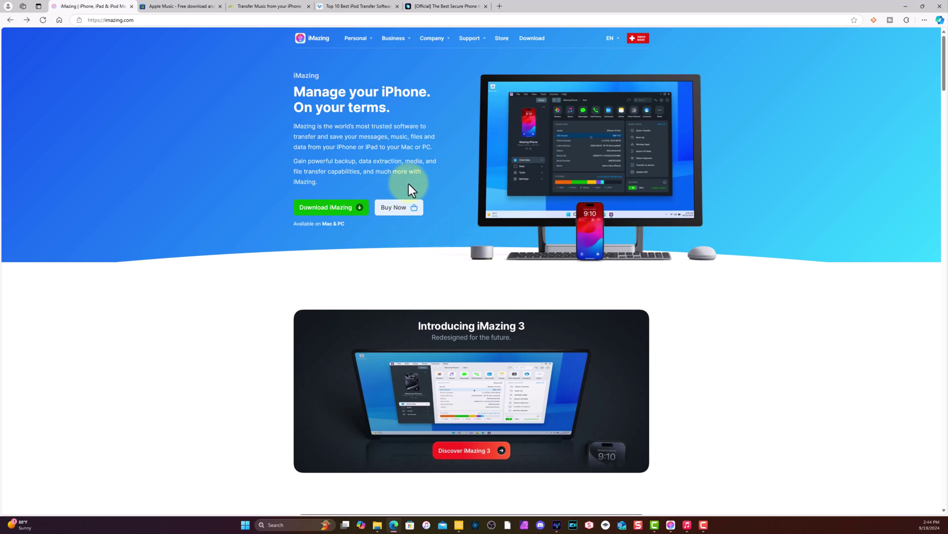
click(180, 5)
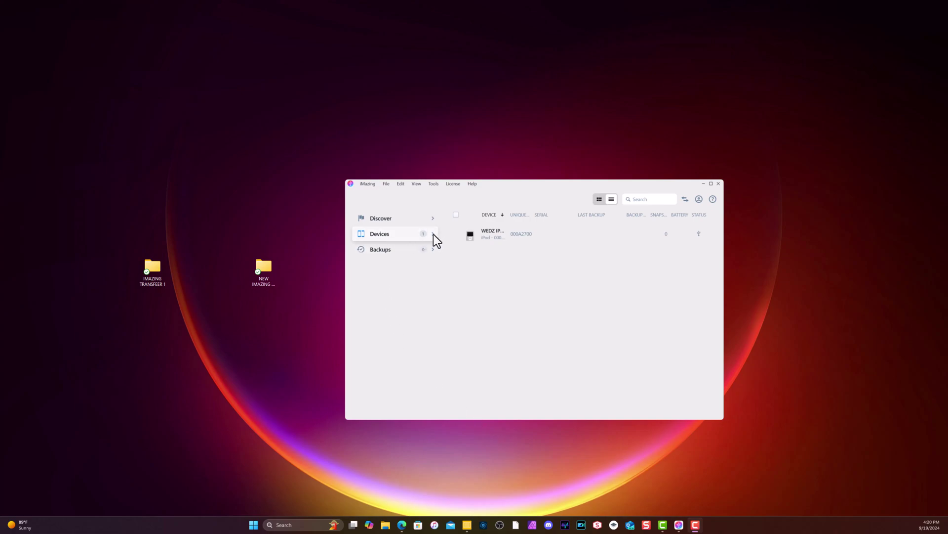
Step: Open the connected iPod in iMazing to reach its WYCLEF NEW playlist of 14 songs
click(498, 240)
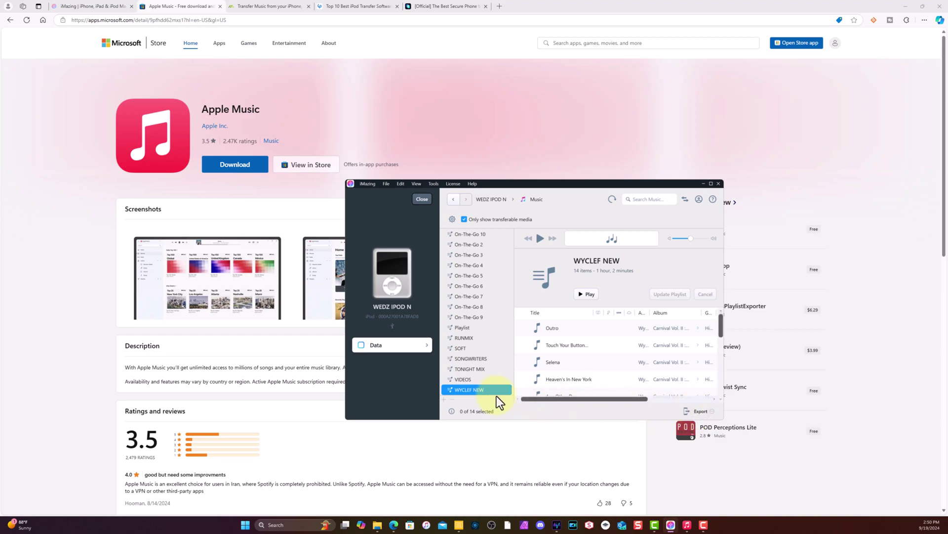
Step: Try exporting WYCLEF NEW to iTunes and dismiss the Microsoft Store iTunes incompatibility warning
click(696, 412)
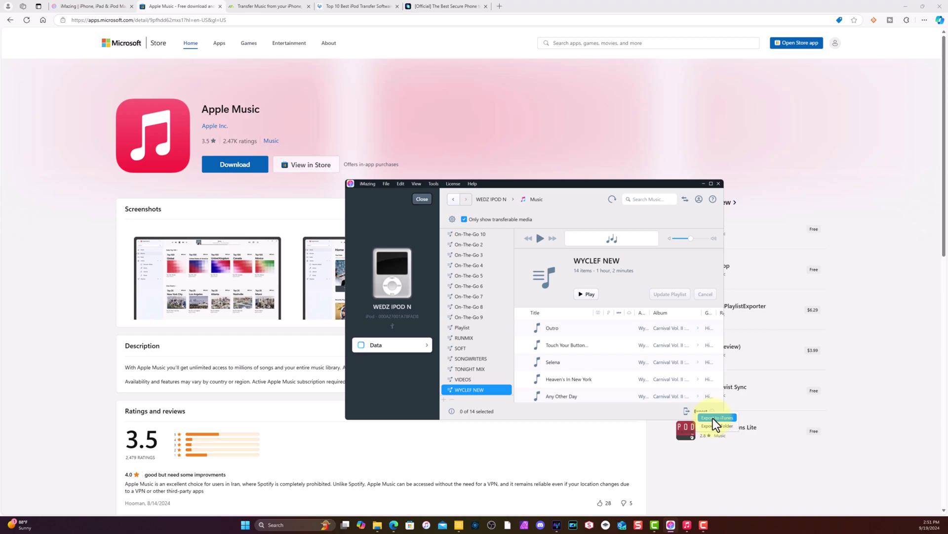
click(713, 418)
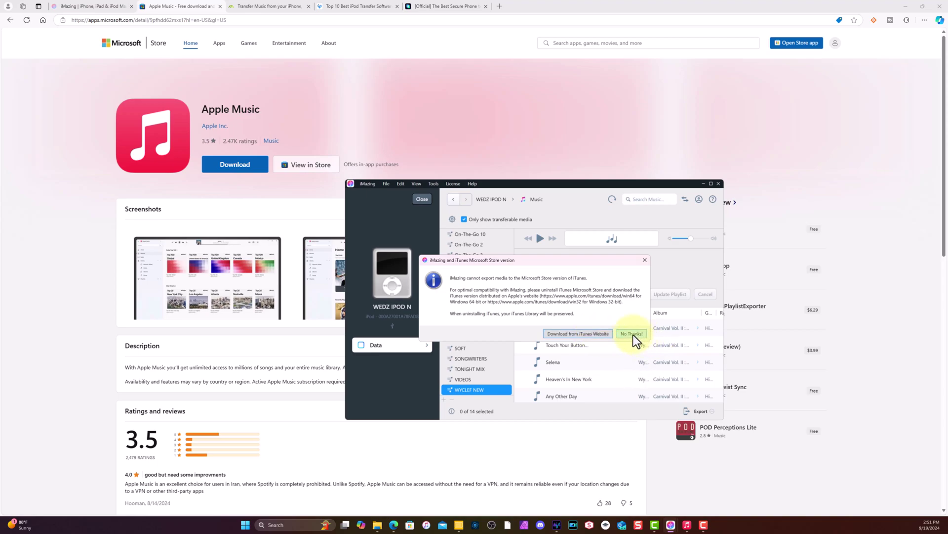
click(633, 334)
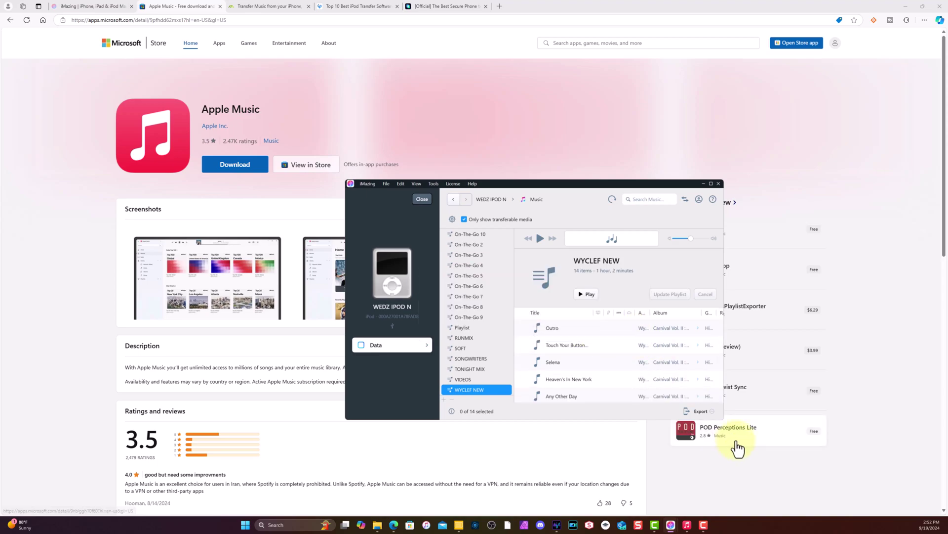
Step: Choose Export to Folder for the 14 WYCLEF NEW songs, organized into Artist and Album folders
click(699, 413)
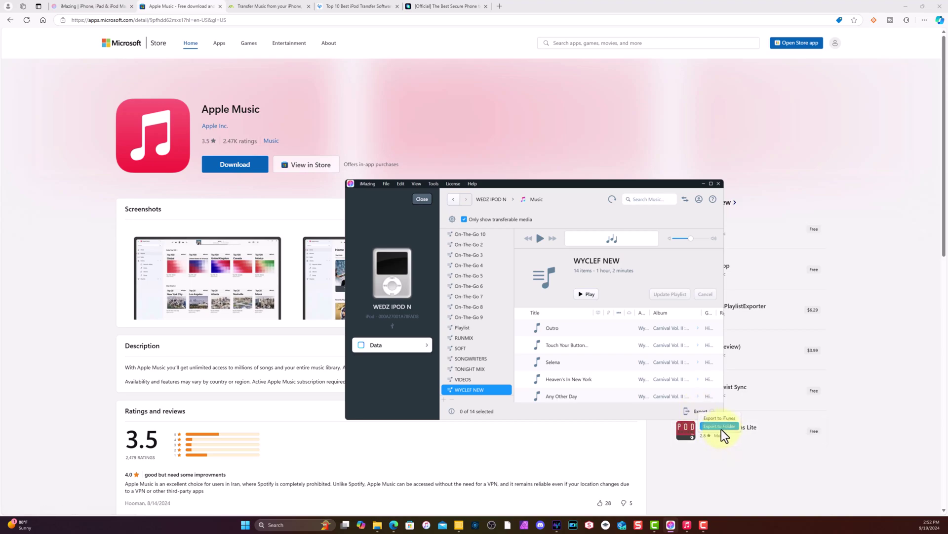
click(720, 428)
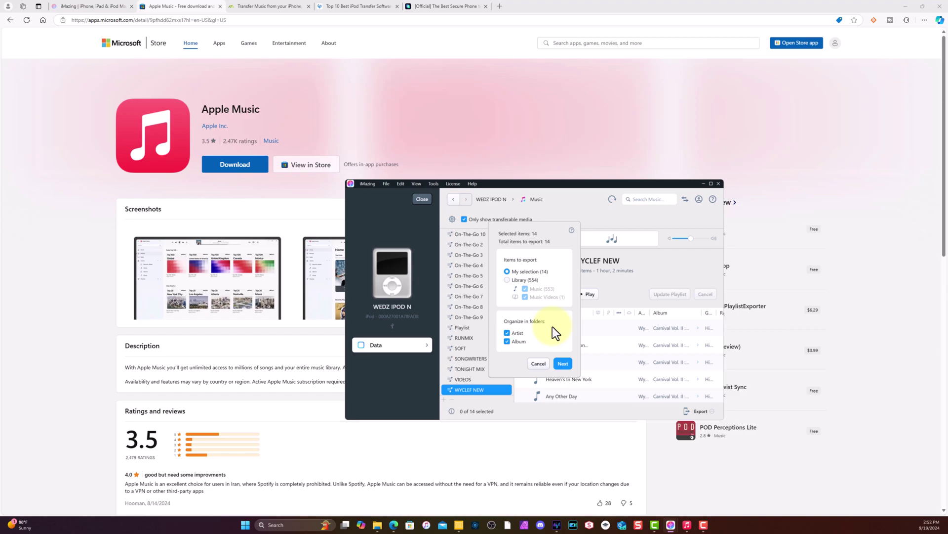
Step: Export all 14 WYCLEF NEW songs into a new IMAZING TRANSFER folder
click(564, 364)
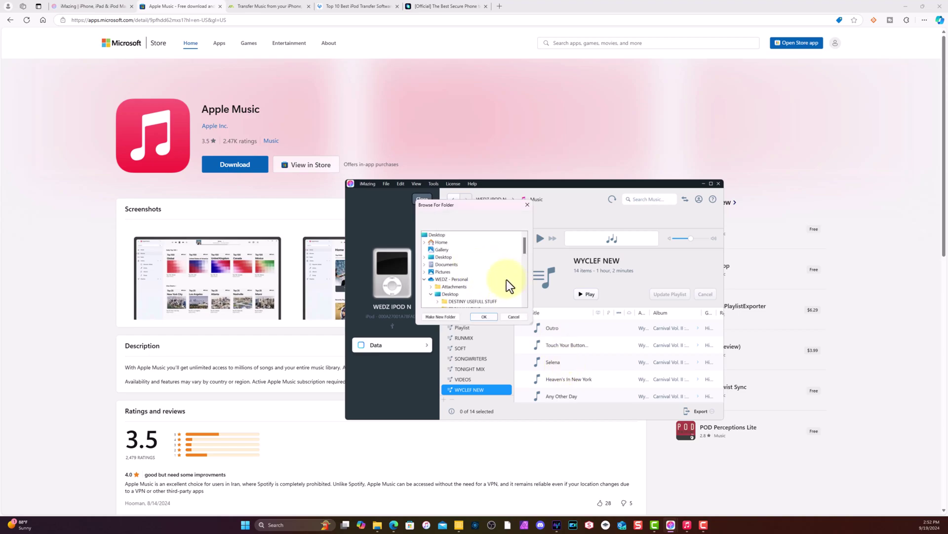
click(441, 318)
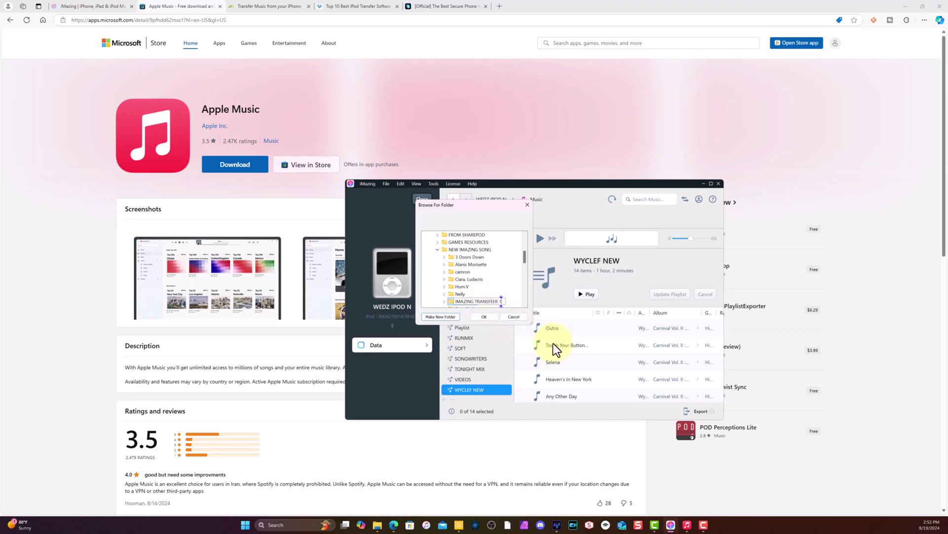
click(486, 317)
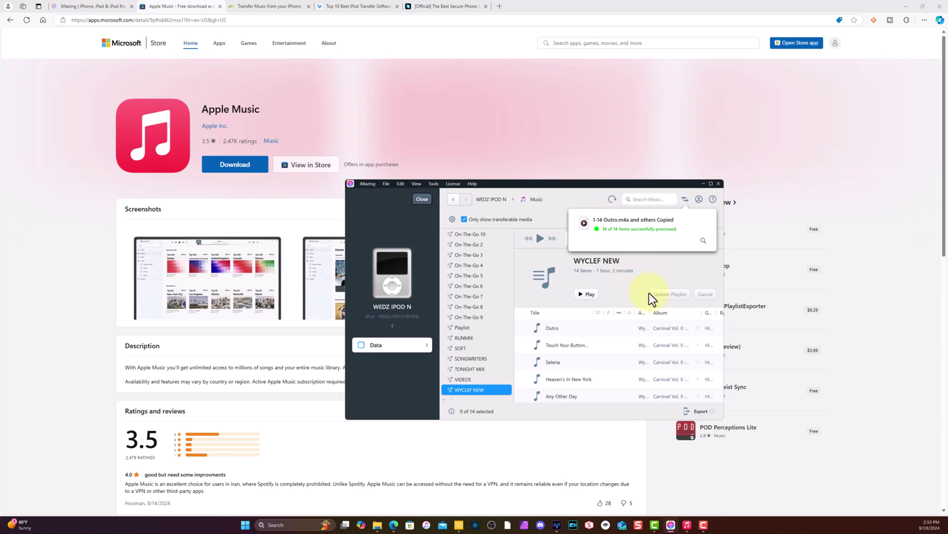
Step: Close iMazing and minimize the browser to reach Apple Music's Recently Added albums
click(703, 183)
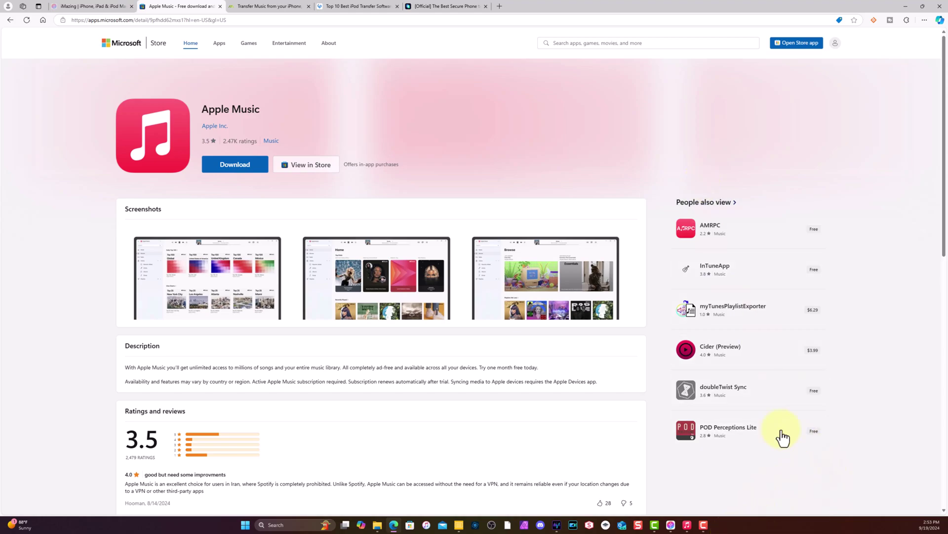
click(906, 6)
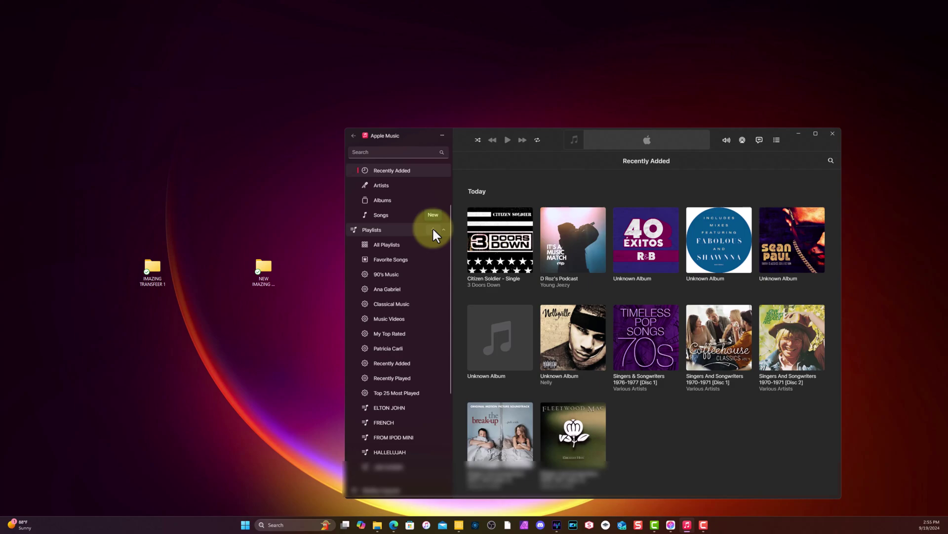
Step: Create a new empty Apple Music playlist titled 'IMAZING STUFF'
click(433, 231)
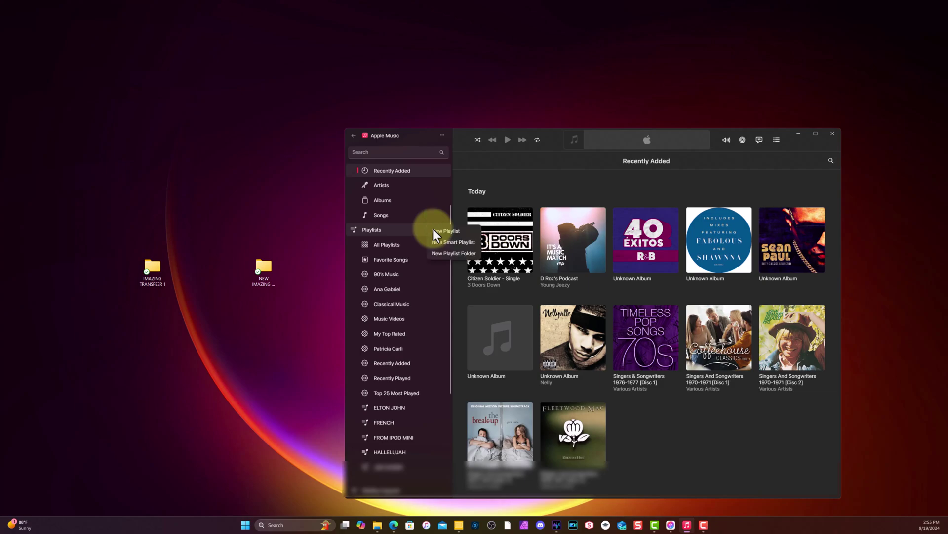
click(449, 232)
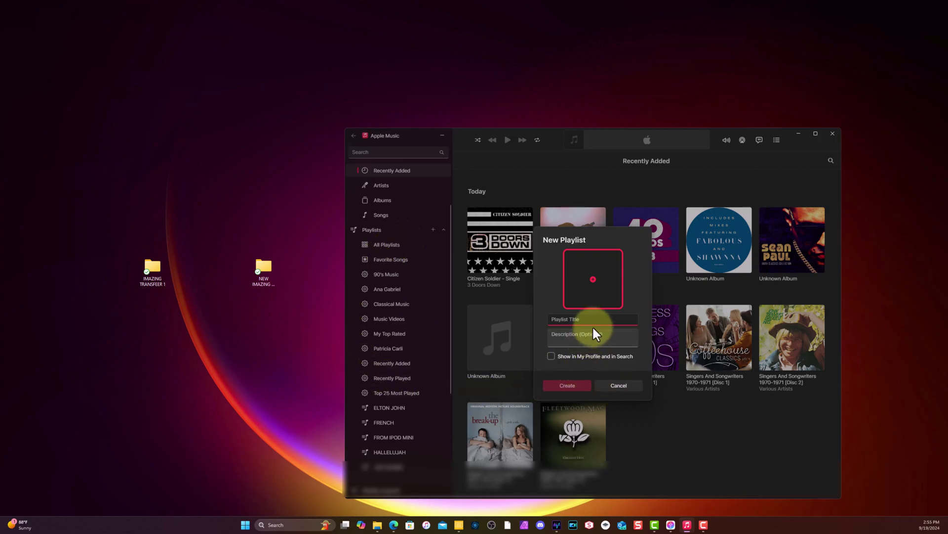
text(IMAZIN)
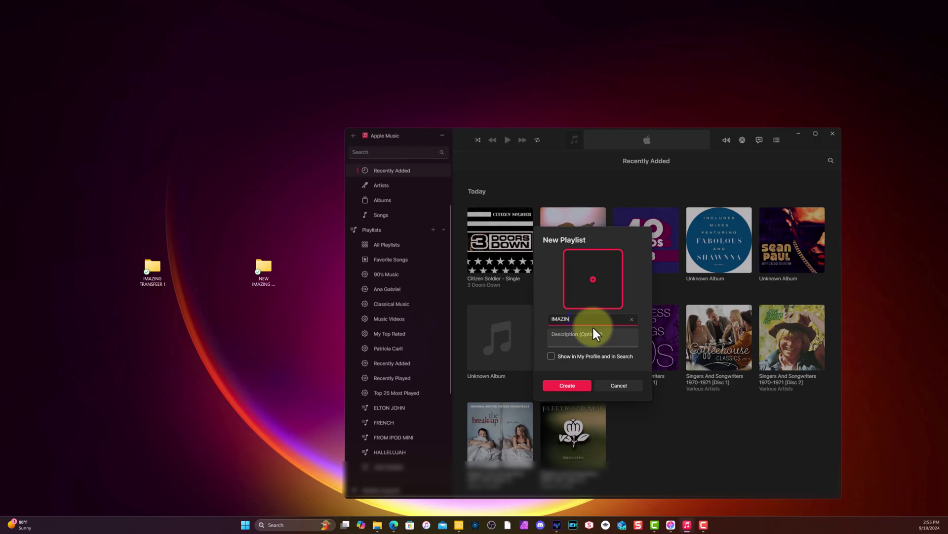
text(G STUFF)
click(574, 385)
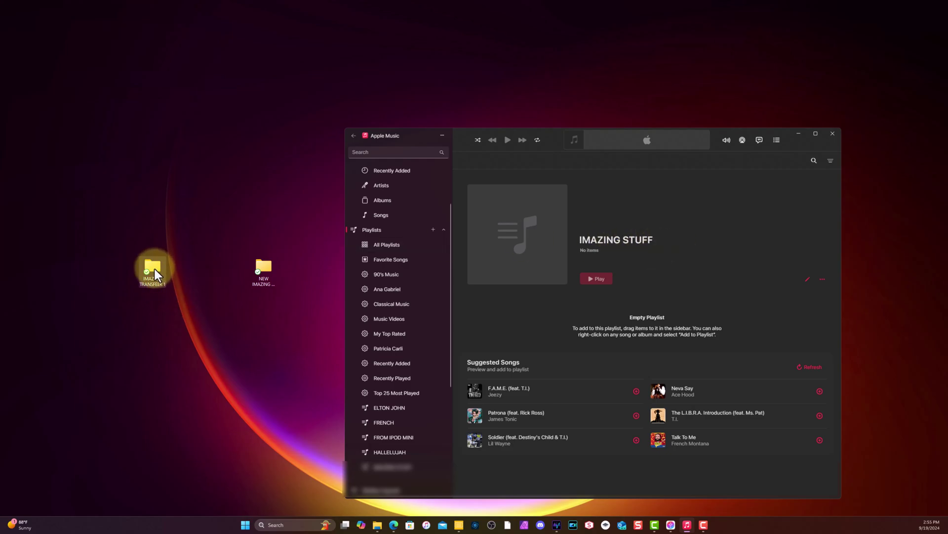
Step: Drop the IMAZING TRANSFEER 1 folder onto IMAZING STUFF and verify the 14 Wyclef Jean songs
drag(153, 269, 542, 245)
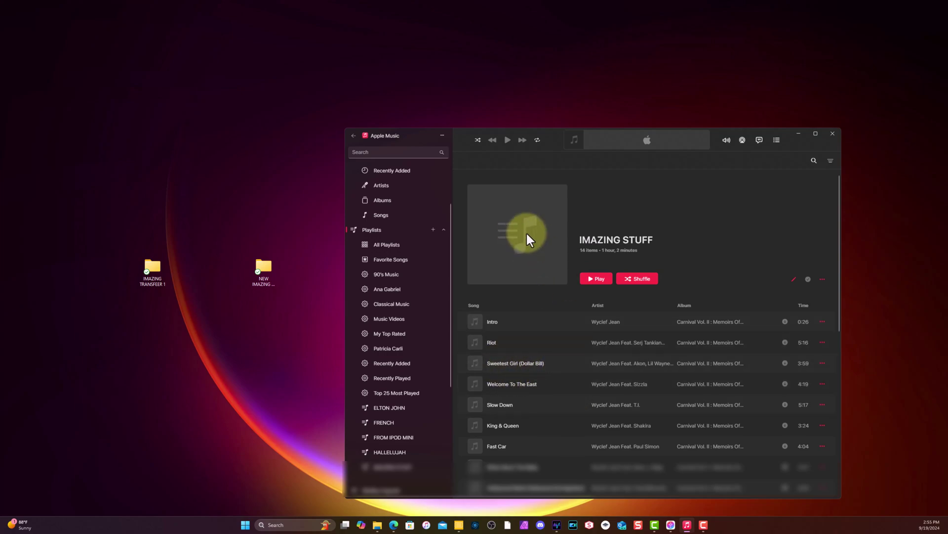
scroll(535, 379, down, 7)
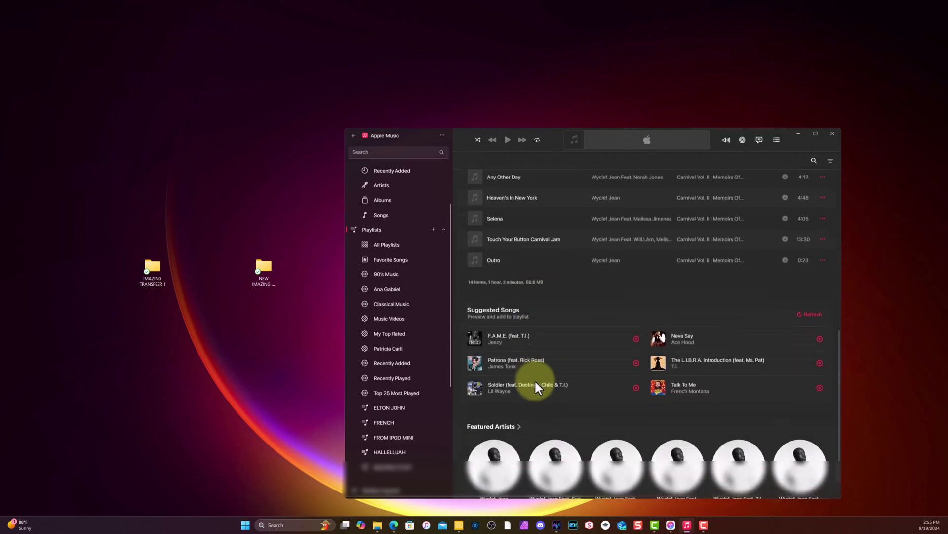
scroll(548, 308, up, 7)
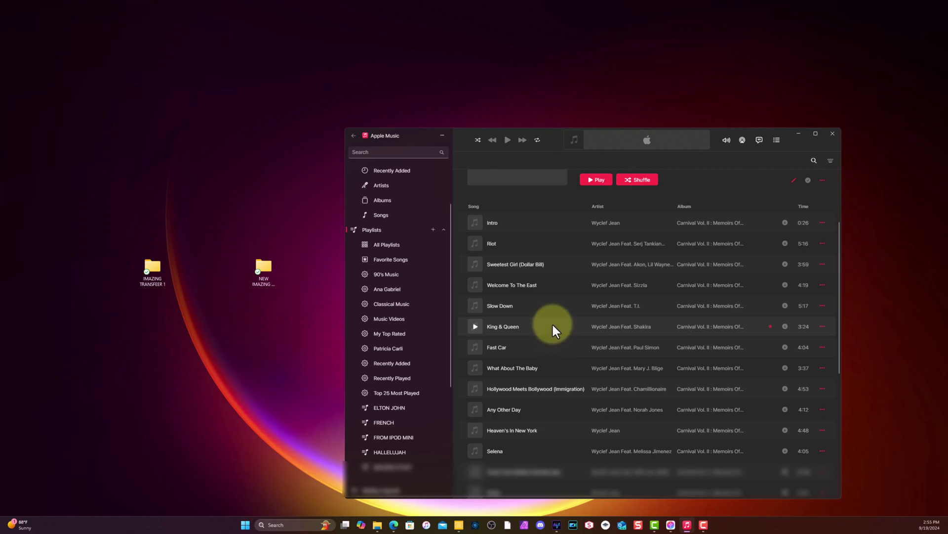
scroll(561, 336, down, 3)
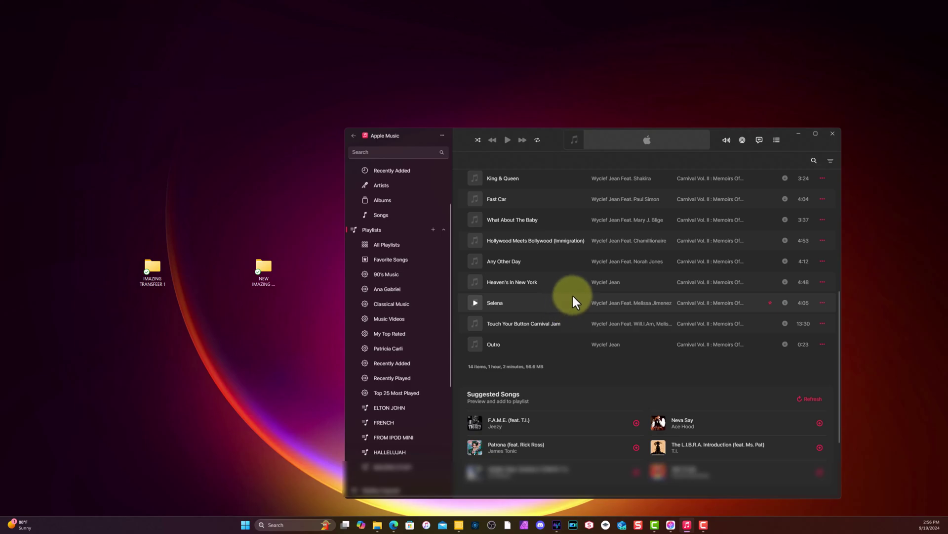
scroll(573, 295, up, 5)
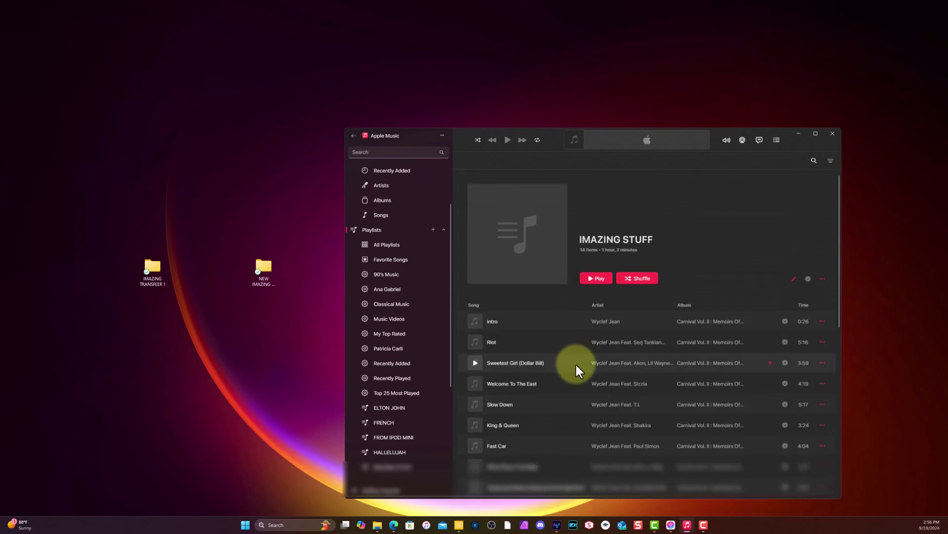
scroll(583, 391, down, 1)
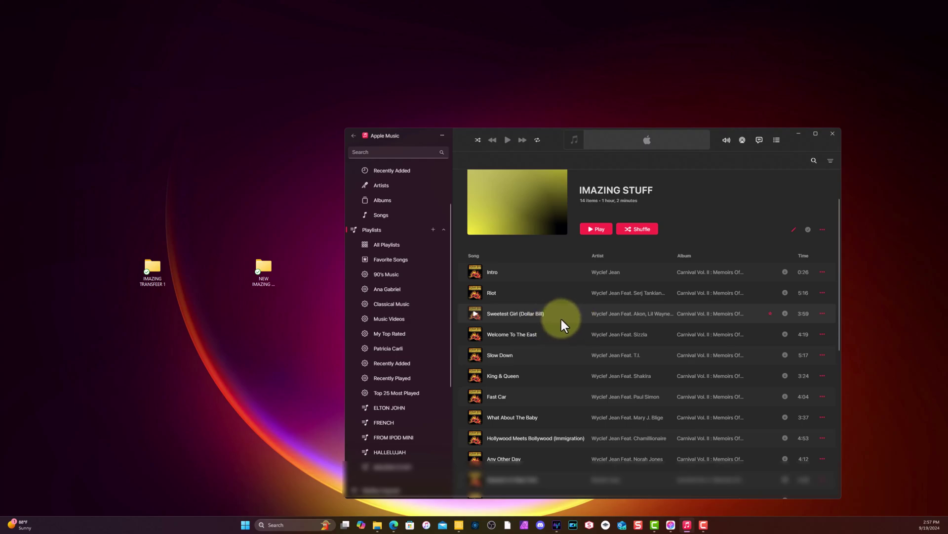
scroll(568, 328, down, 3)
scroll(580, 331, down, 3)
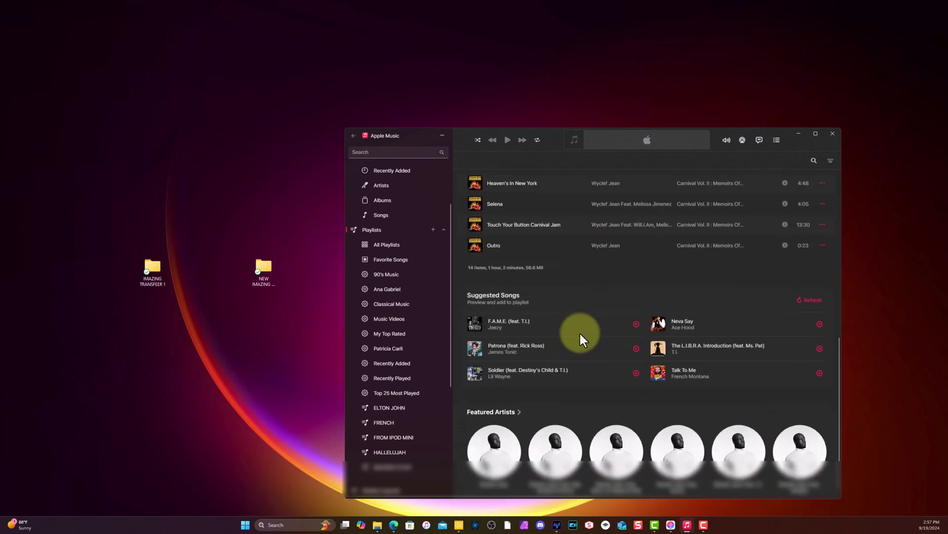
scroll(596, 262, up, 6)
scroll(594, 296, up, 1)
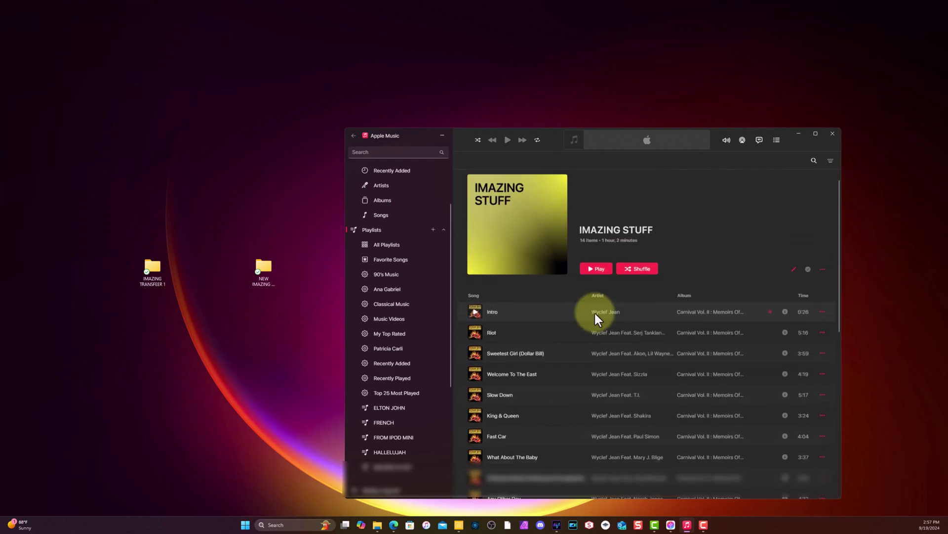